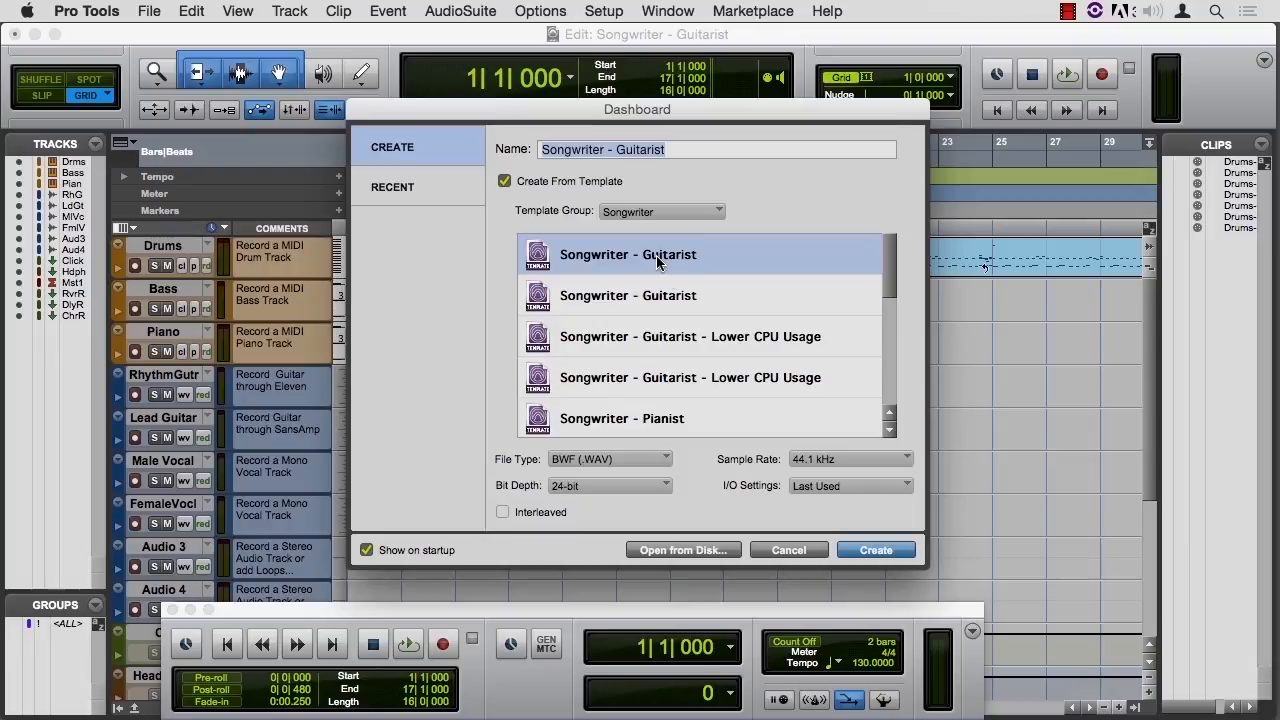
Dismiss the Dashboard and check the Playback Engine settings.
click(787, 552)
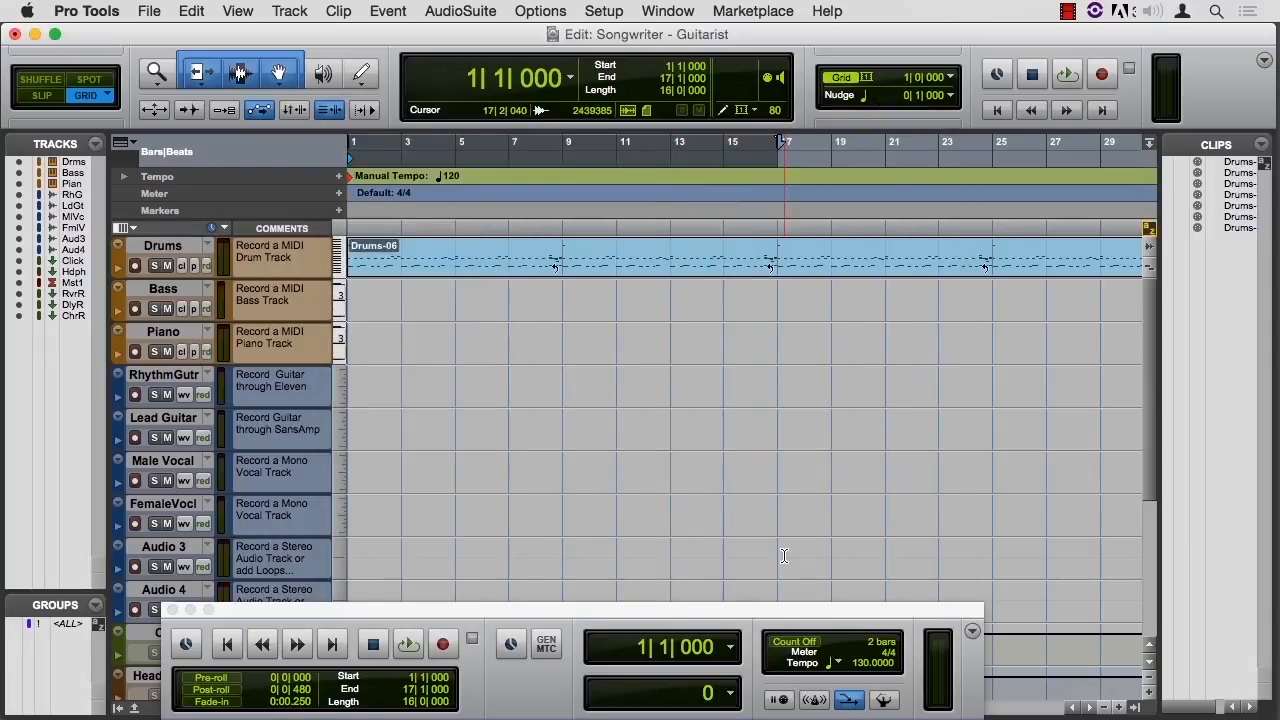
click(610, 12)
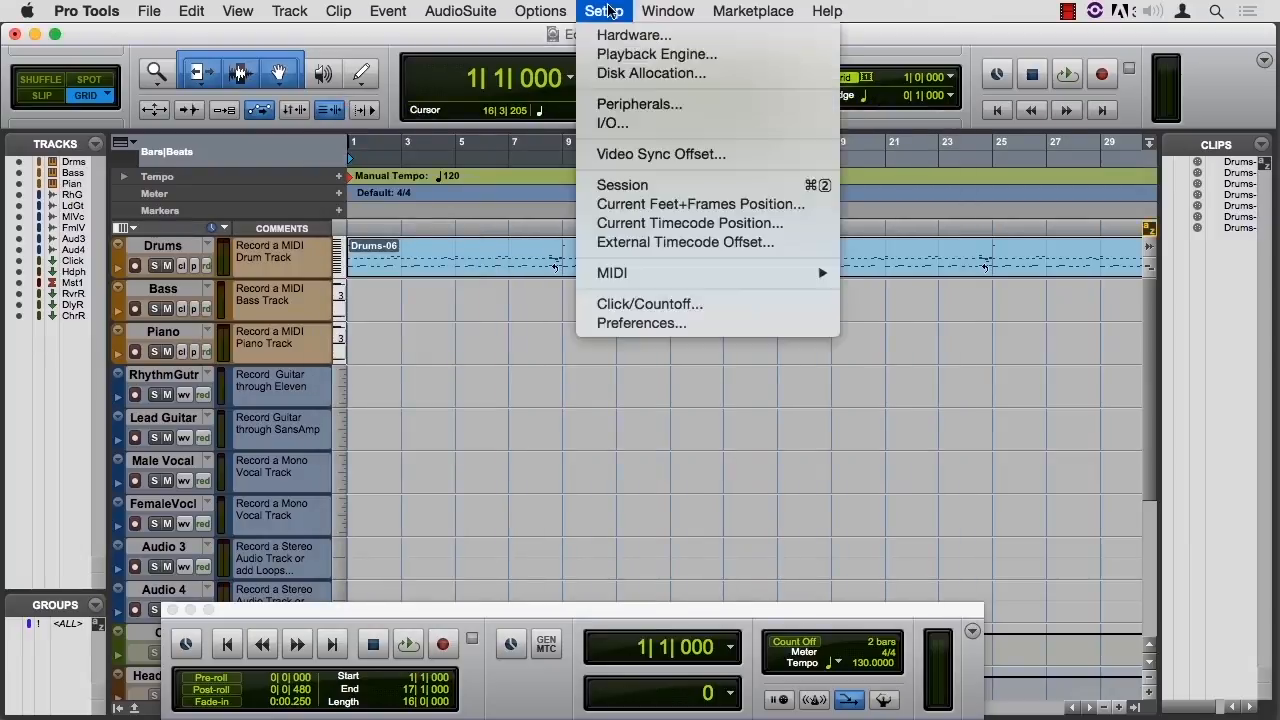
click(622, 55)
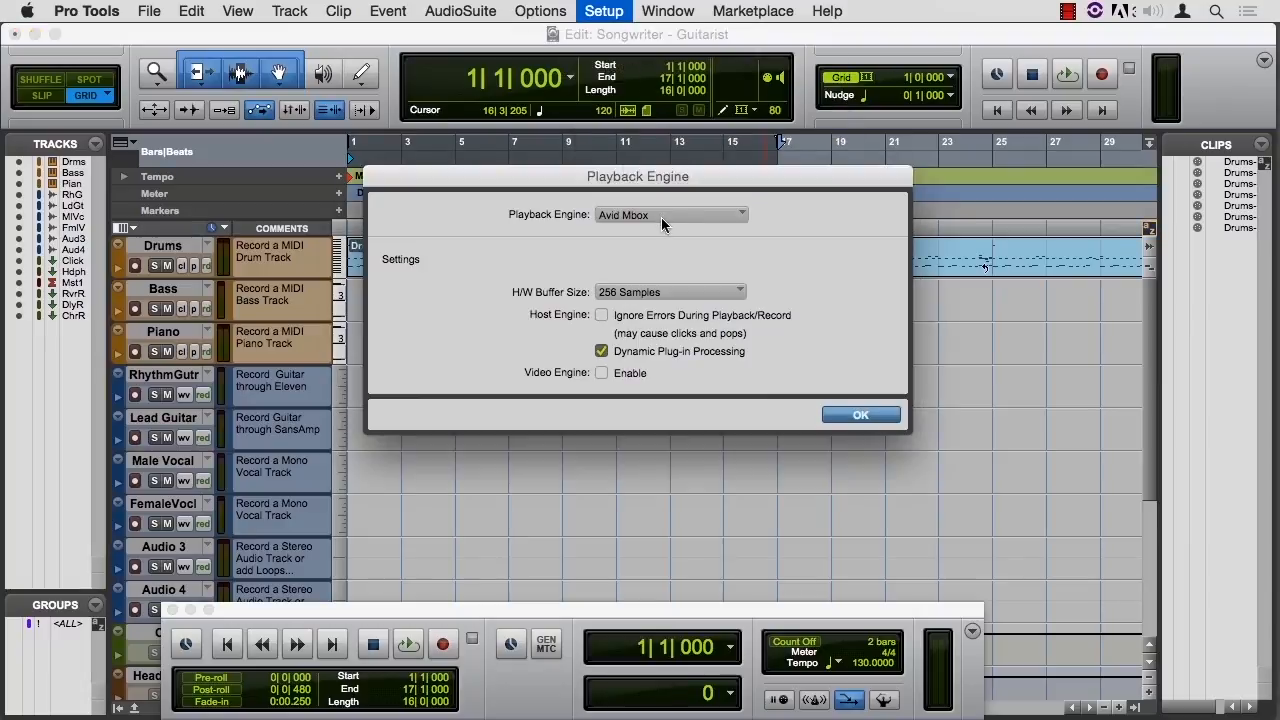
click(849, 414)
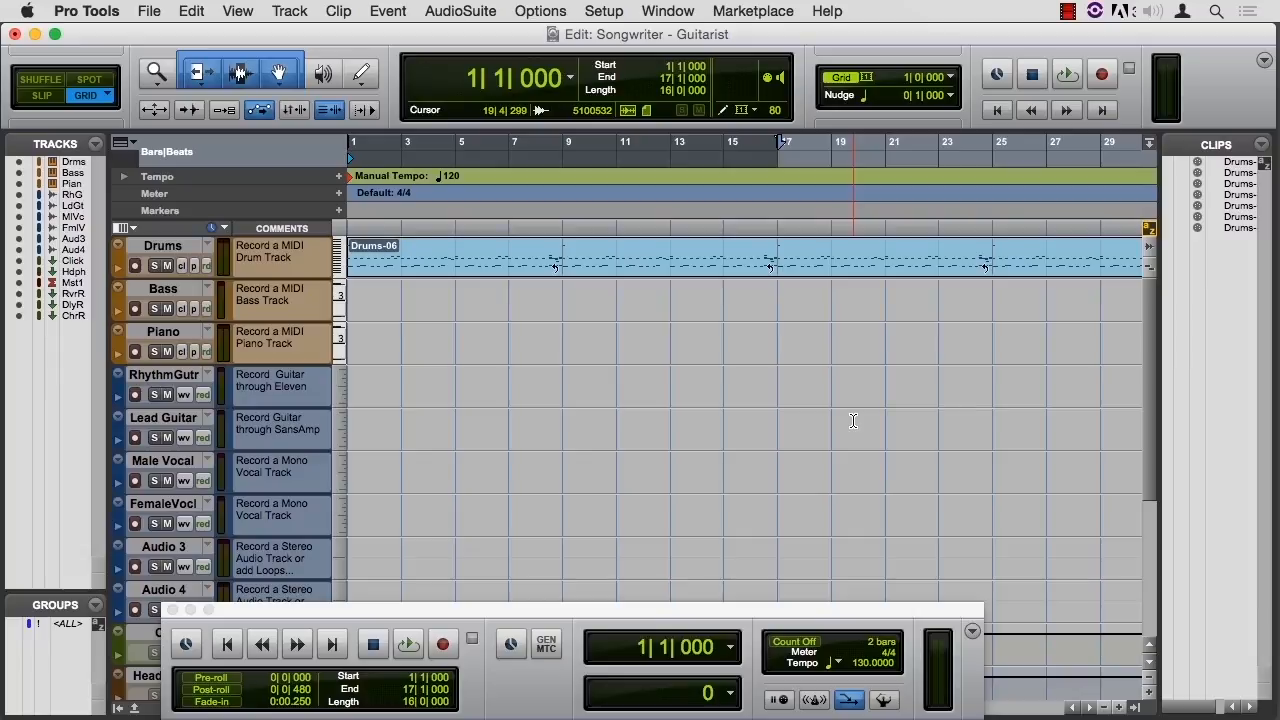
Show the Mix window and select every track from Drums to ChorusRtrn except the Headphones track.
key(super+equal)
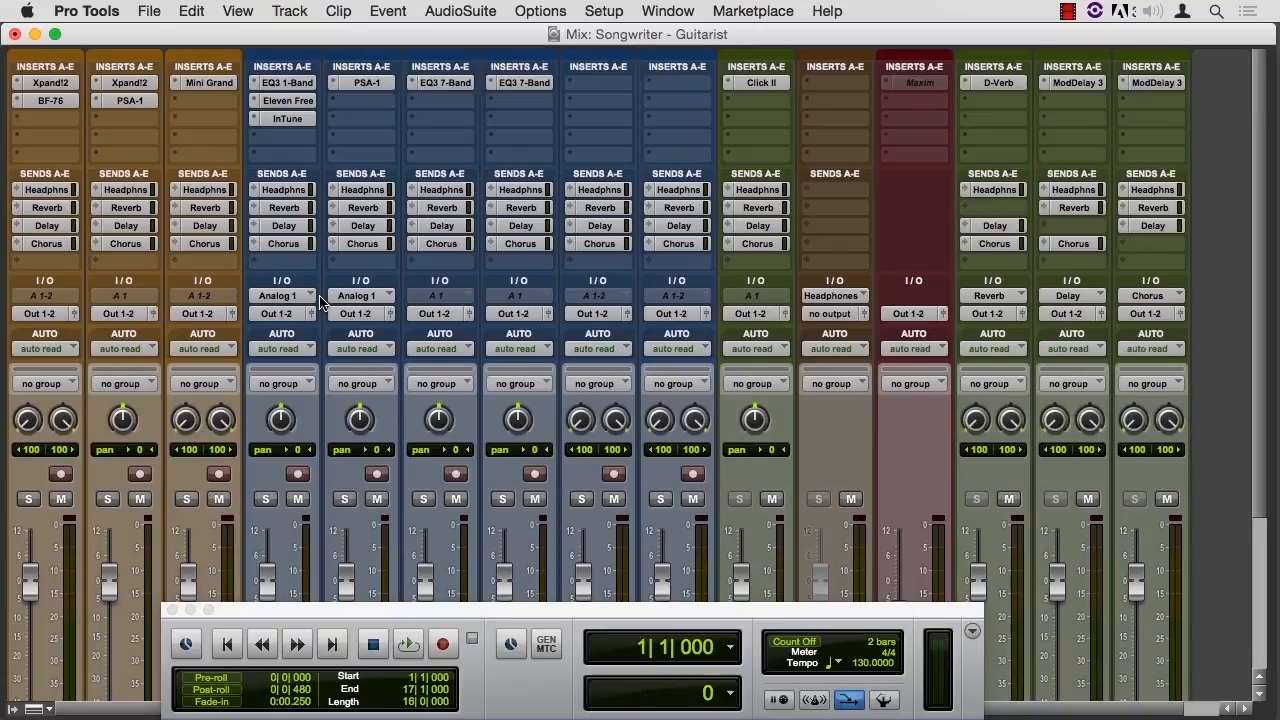
scroll(320, 303, down, 3)
scroll(320, 303, down, 4)
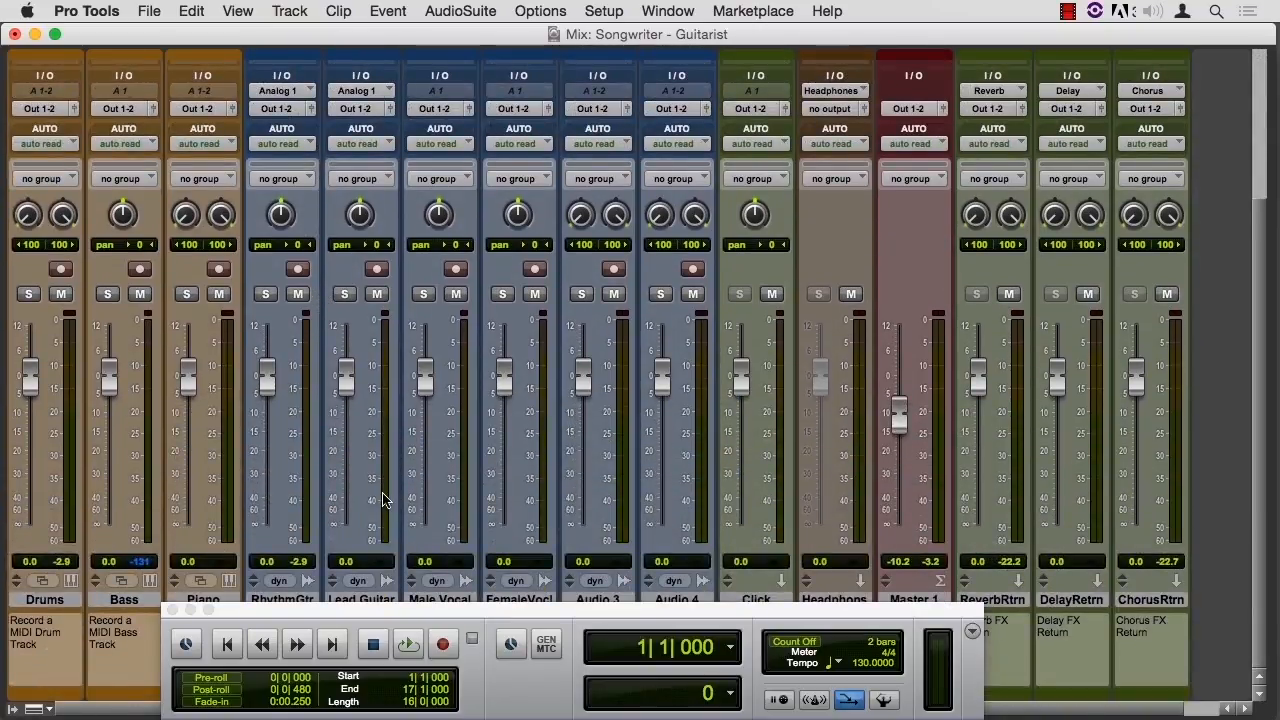
click(50, 603)
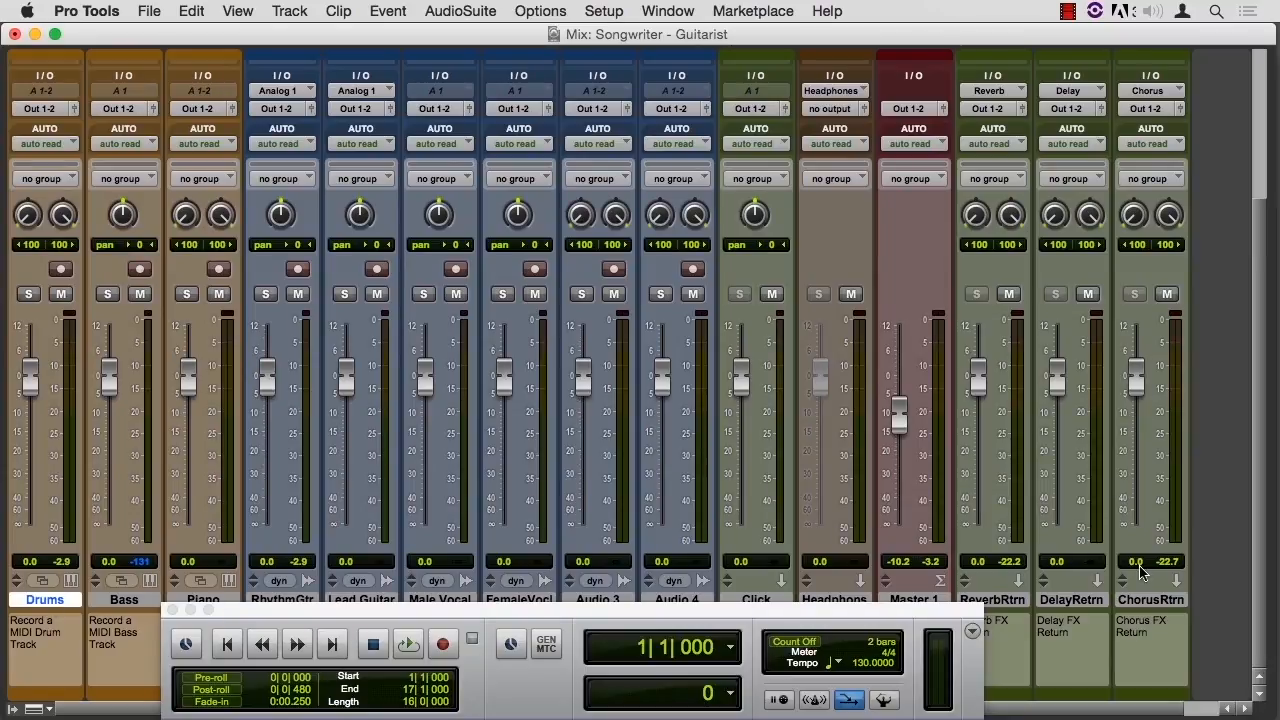
shift+click(1157, 601)
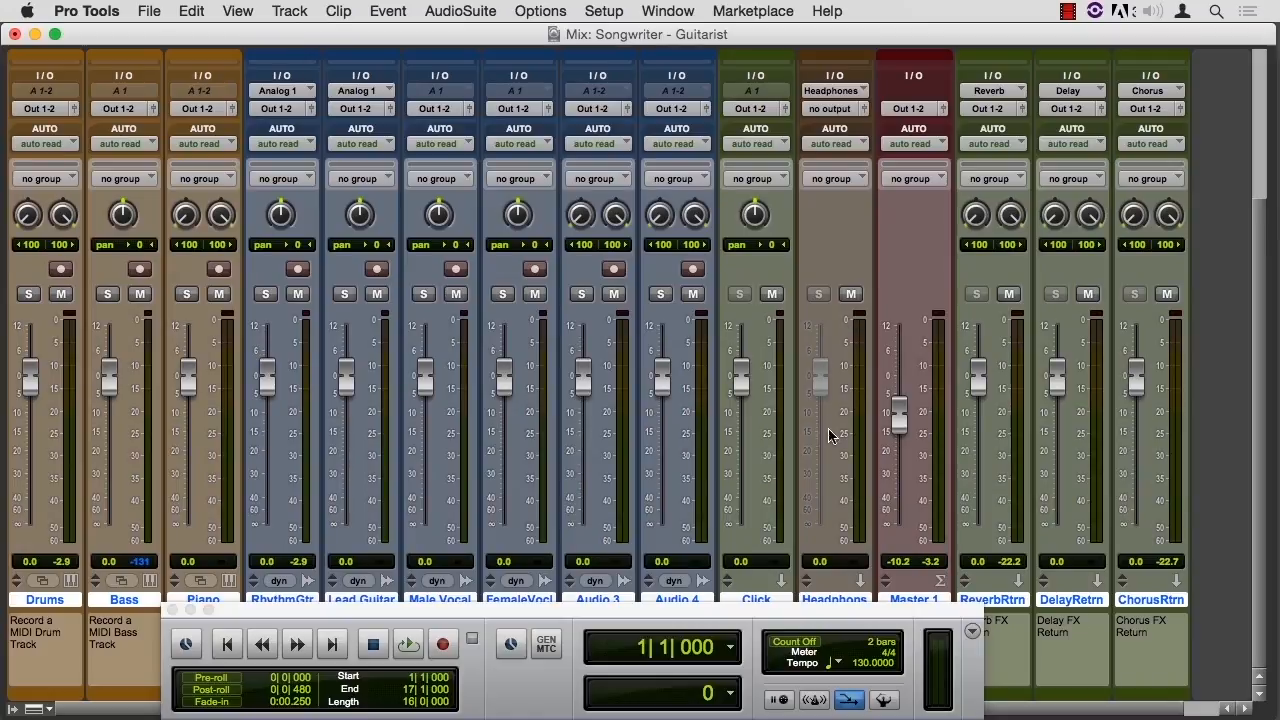
click(834, 600)
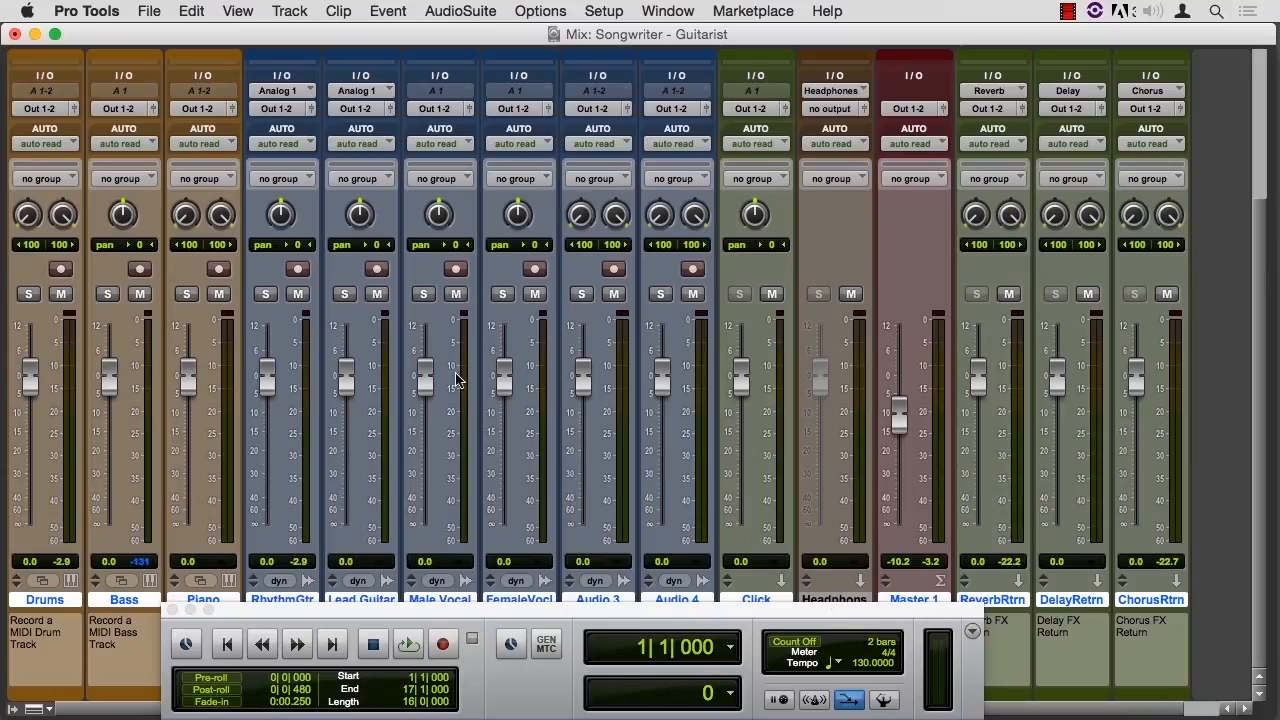
Add A 3-4 (Stereo) to the outputs of all selected tracks and remove Out 1-2 from them.
click(53, 117)
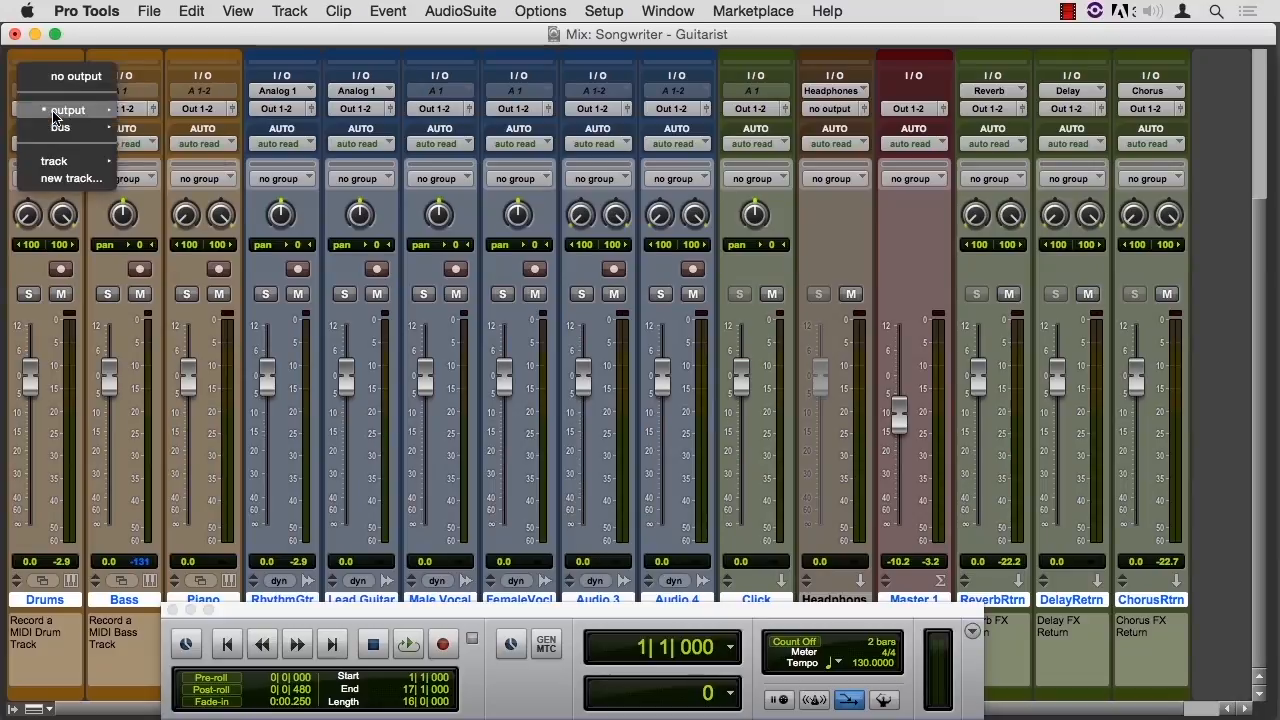
mouse_move(53, 117)
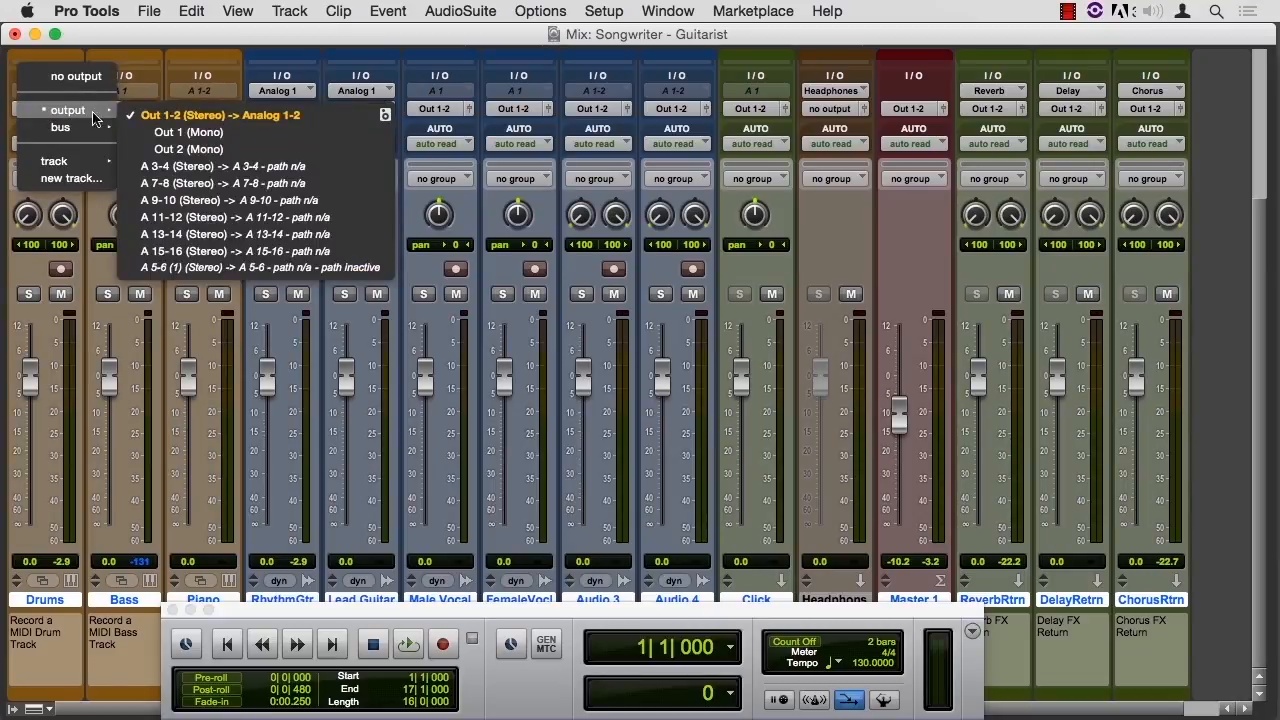
ctrl+alt+click(176, 167)
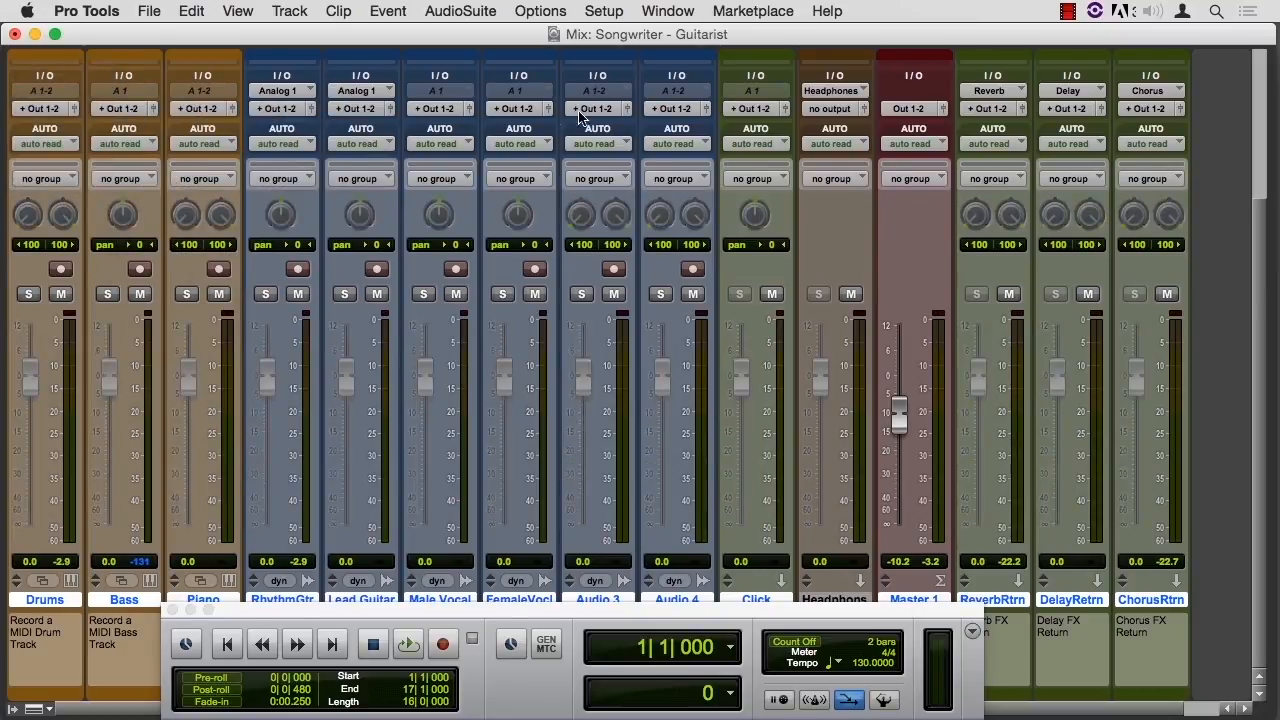
click(51, 116)
click(170, 121)
Assign all selected tracks to Out 1-2 (Stereo) as their only output.
click(53, 112)
mouse_move(62, 110)
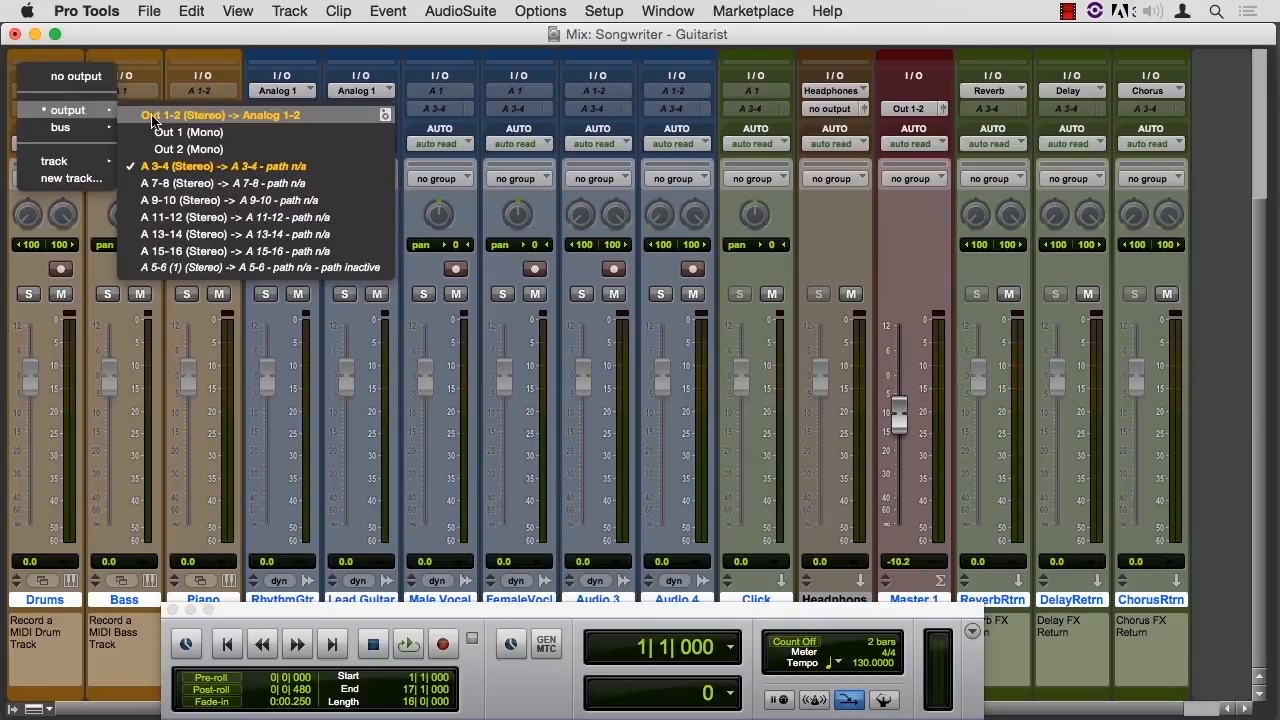
ctrl+alt+click(160, 163)
click(45, 110)
mouse_move(62, 148)
alt+click(154, 153)
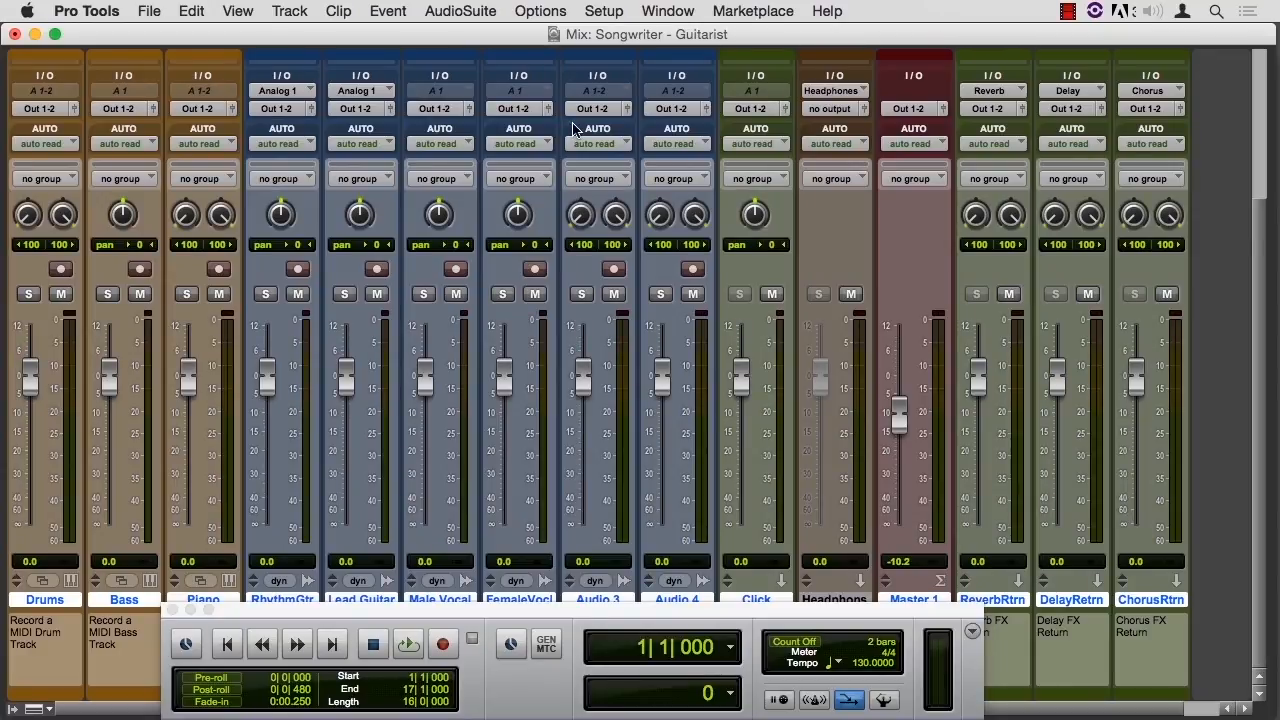
In the Edit window, enable the conductor track, apply a constant 130 BPM tempo to bars 1 through 17, and audition the drums.
key(super+equal)
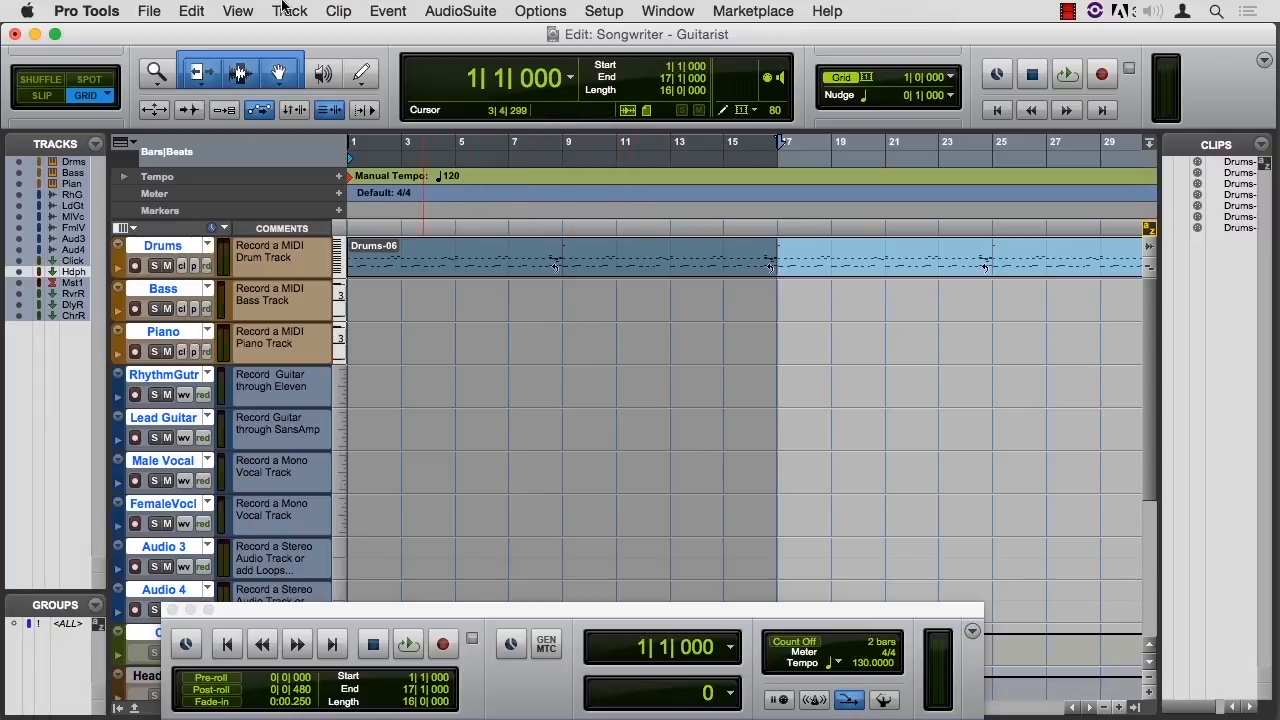
click(370, 10)
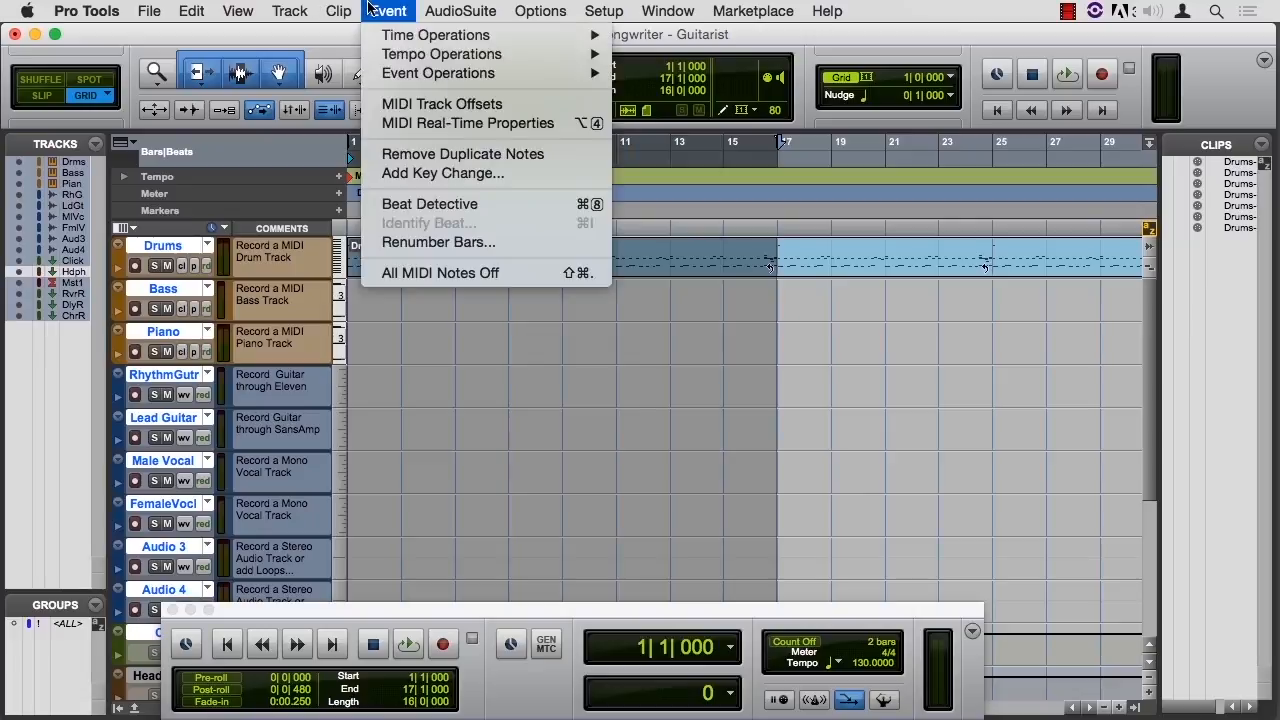
mouse_move(413, 54)
click(646, 54)
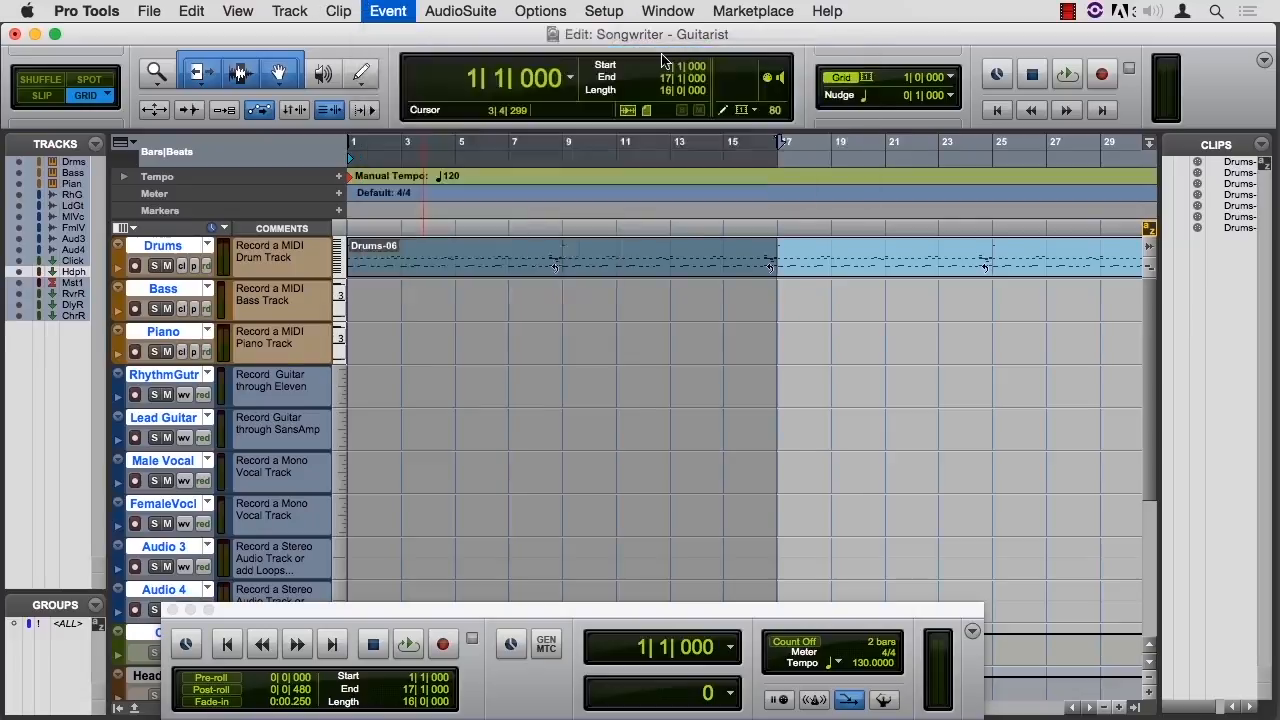
click(882, 703)
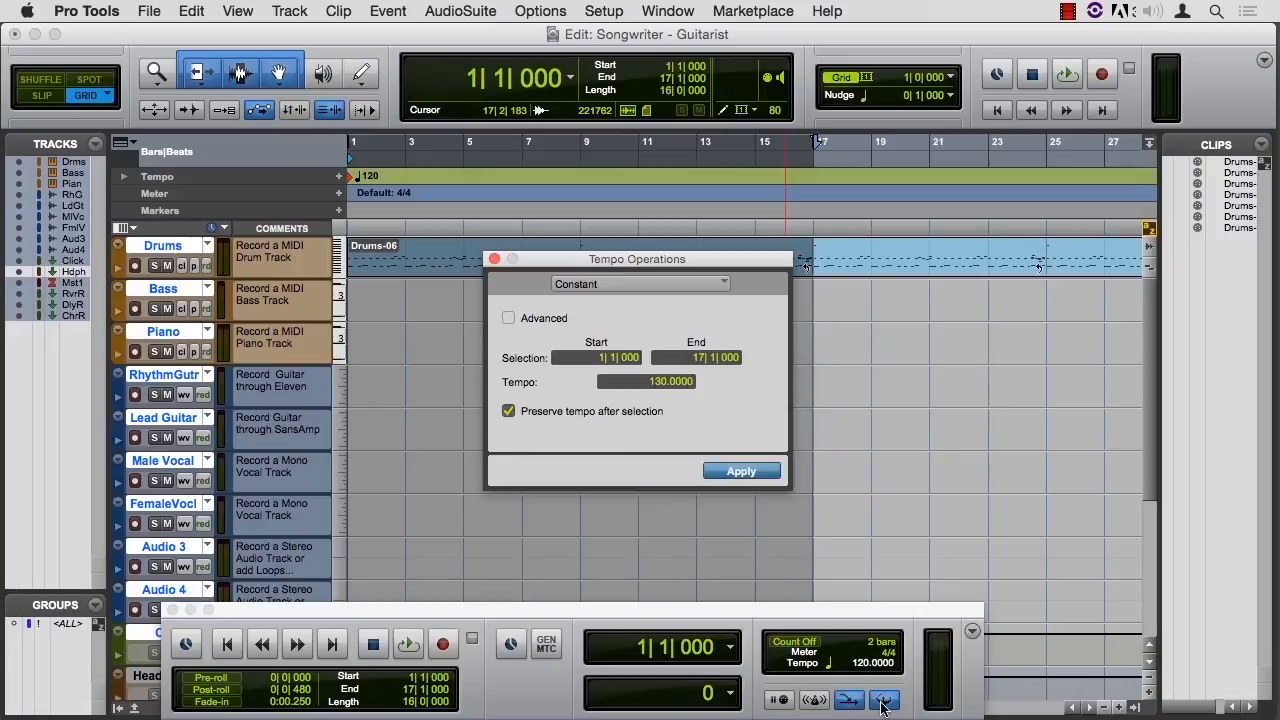
click(734, 475)
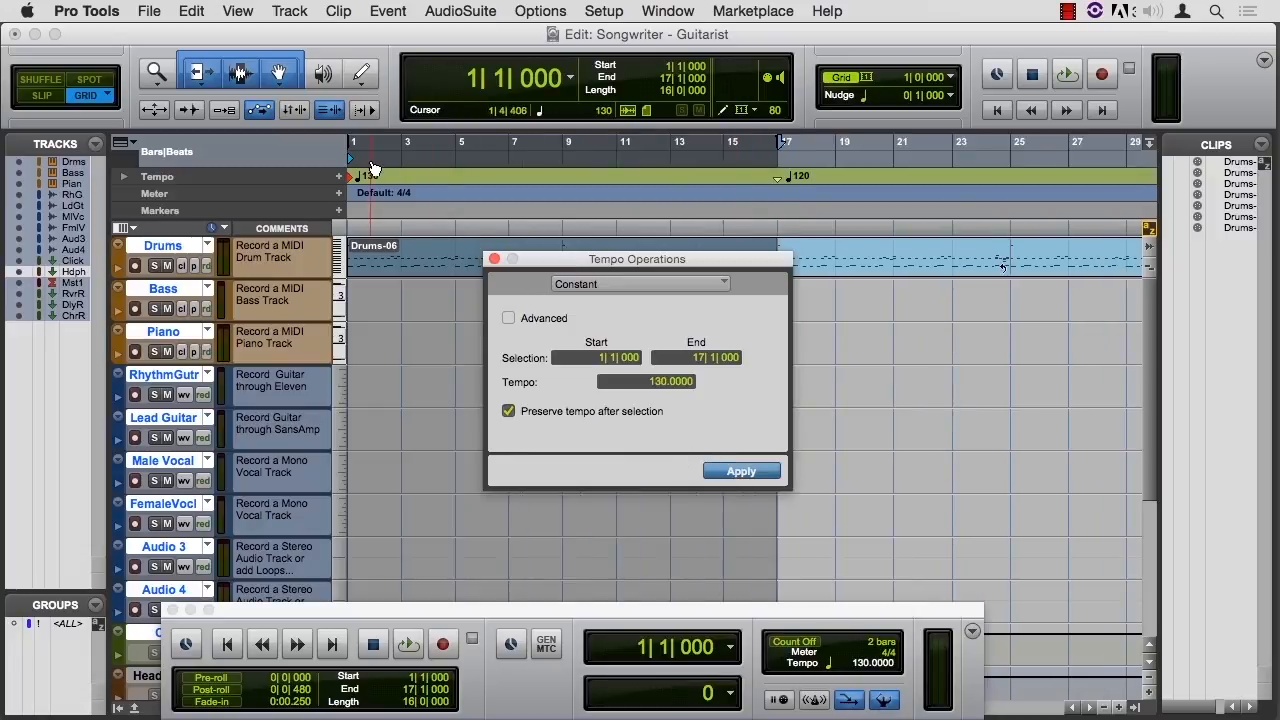
click(494, 259)
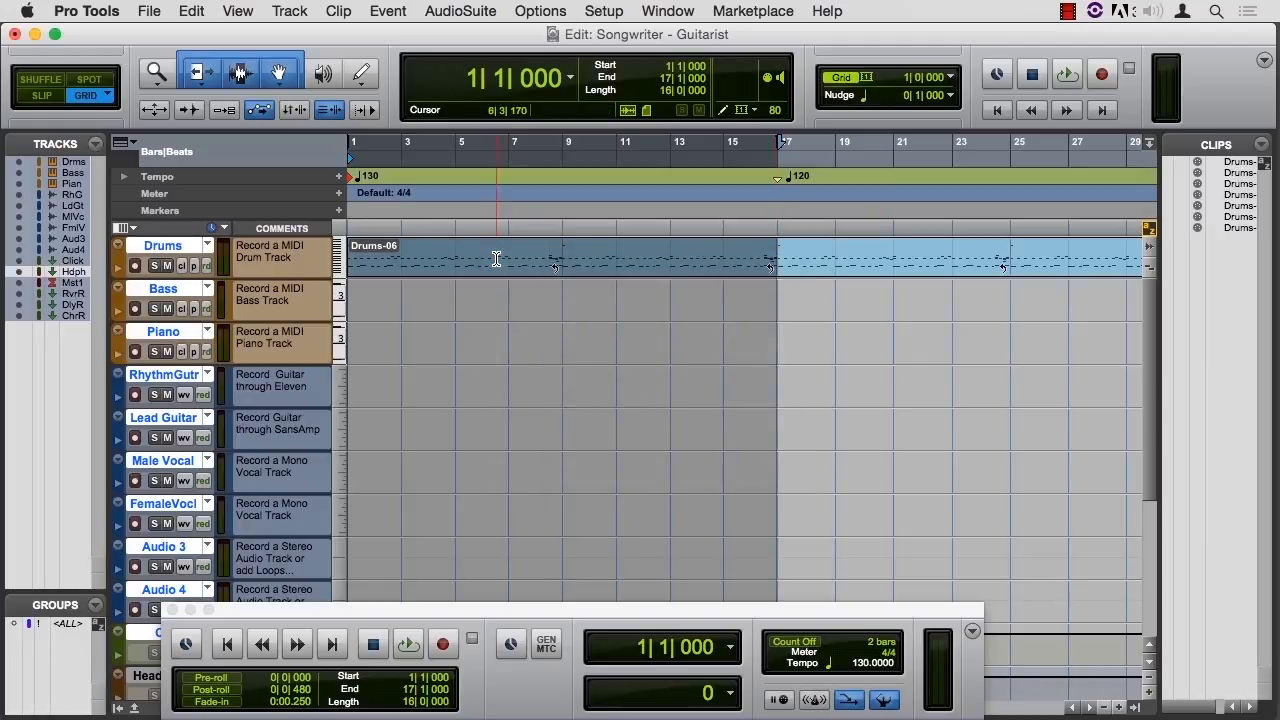
key(space)
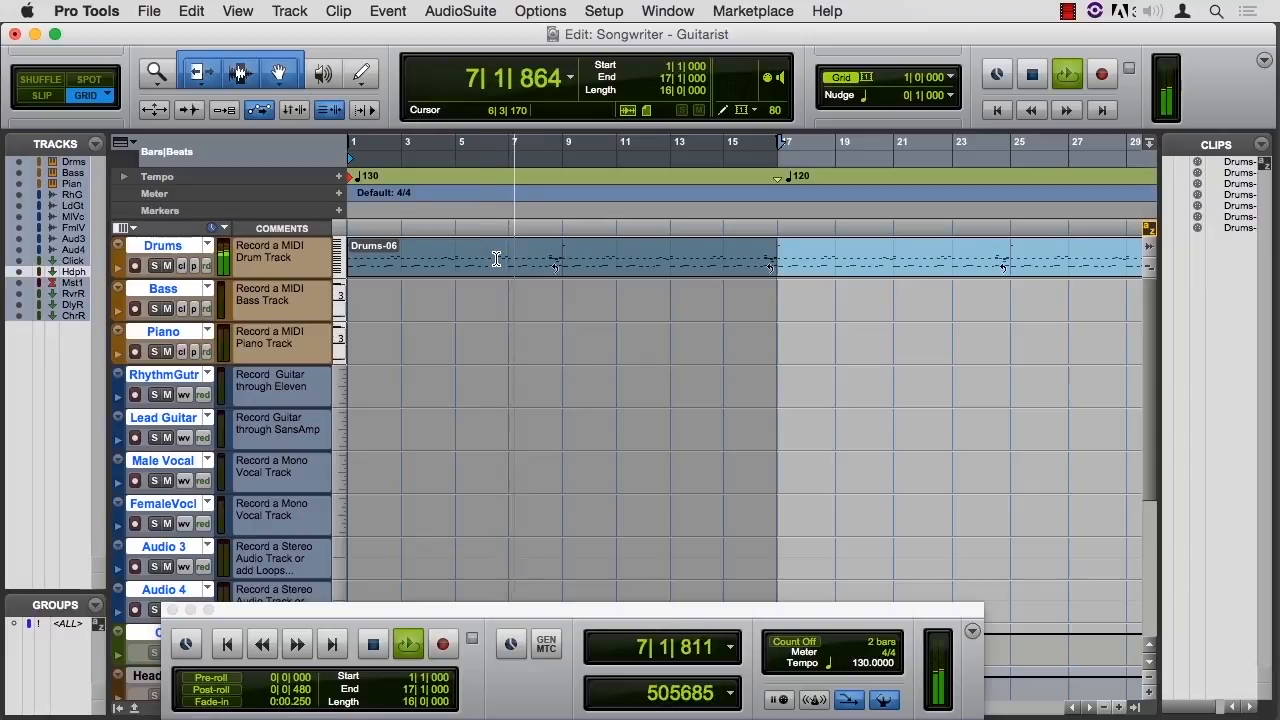
key(space)
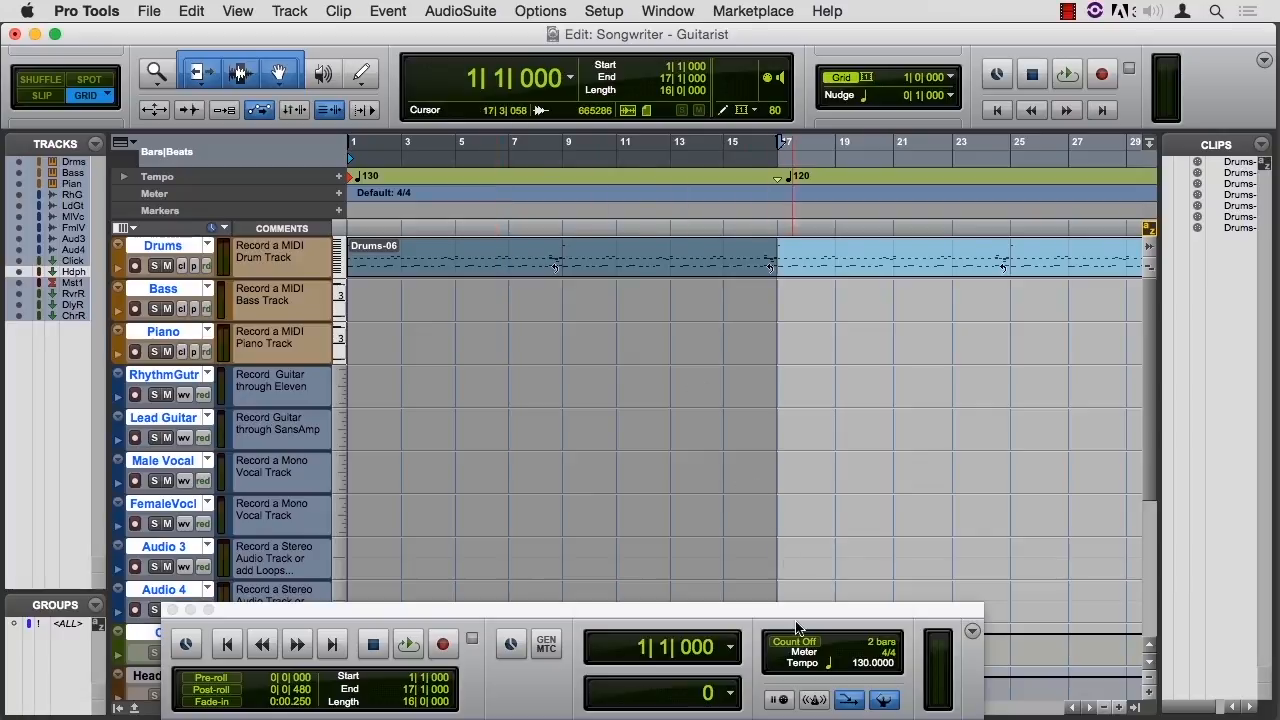
Enable the 2-bar count-off, record a guitar take on the record-armed RhythmGutr track, and disarm the track.
click(805, 646)
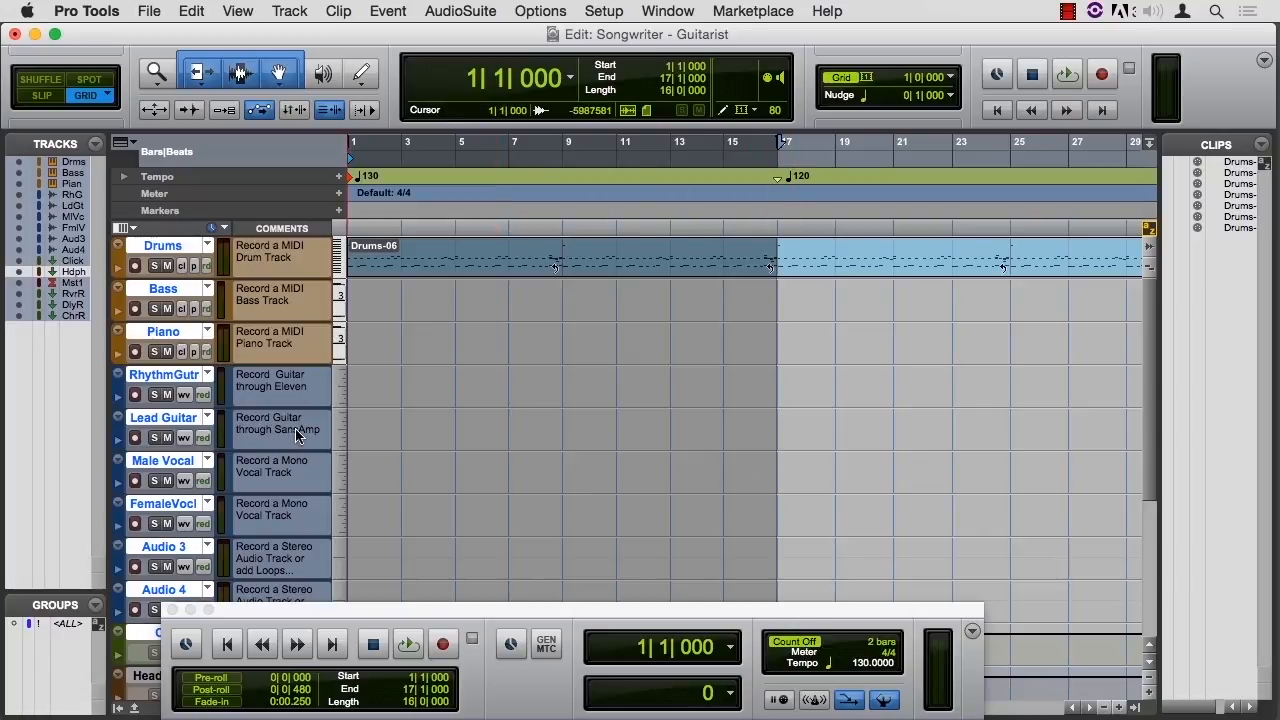
click(136, 395)
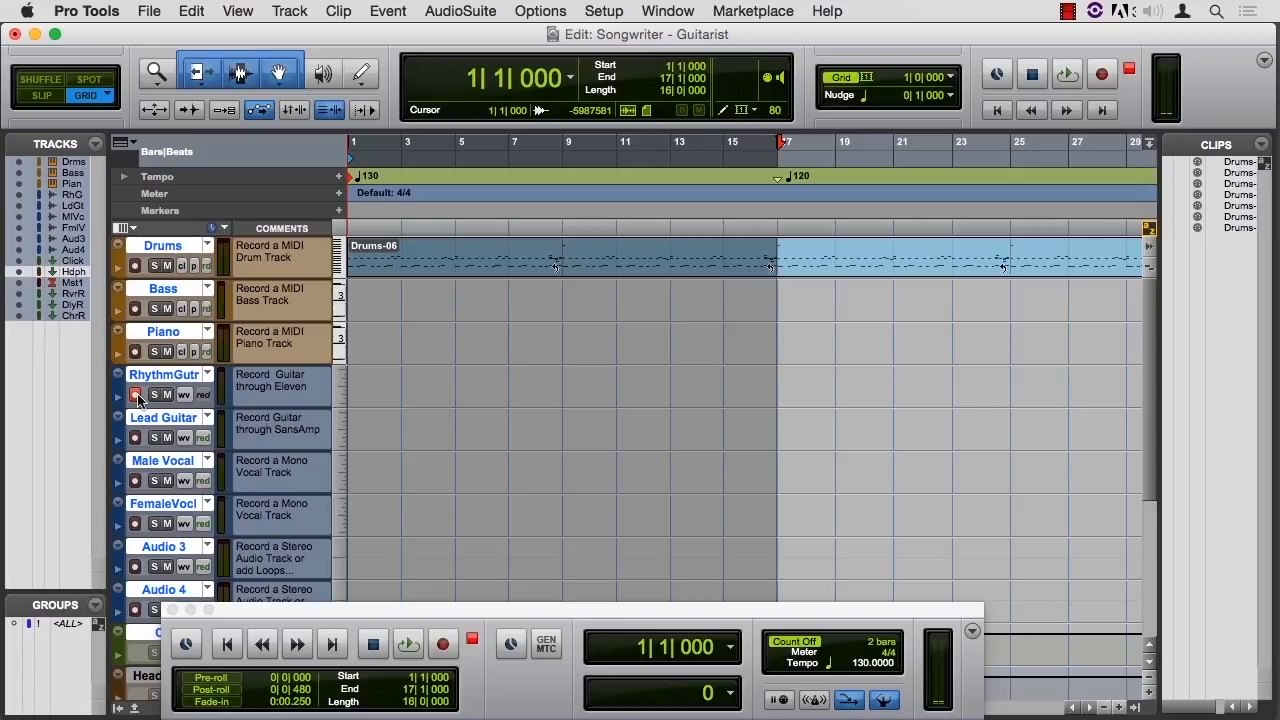
key(F12)
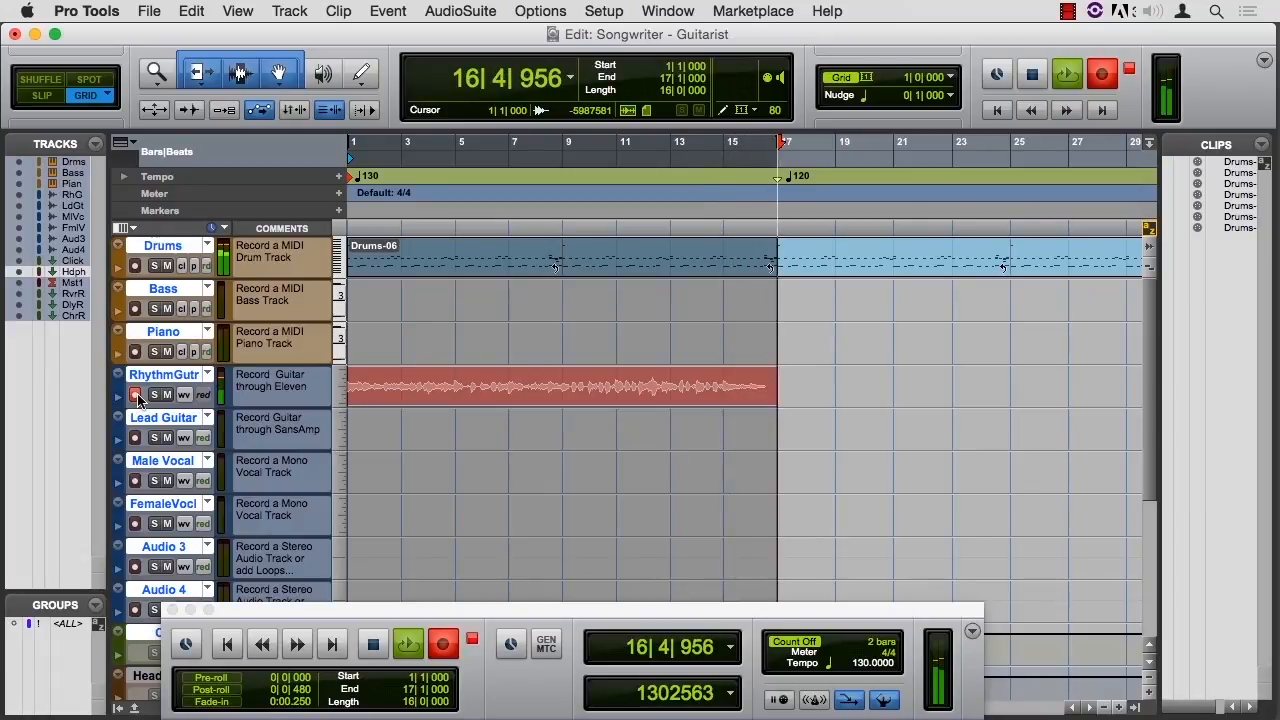
key(space)
click(136, 395)
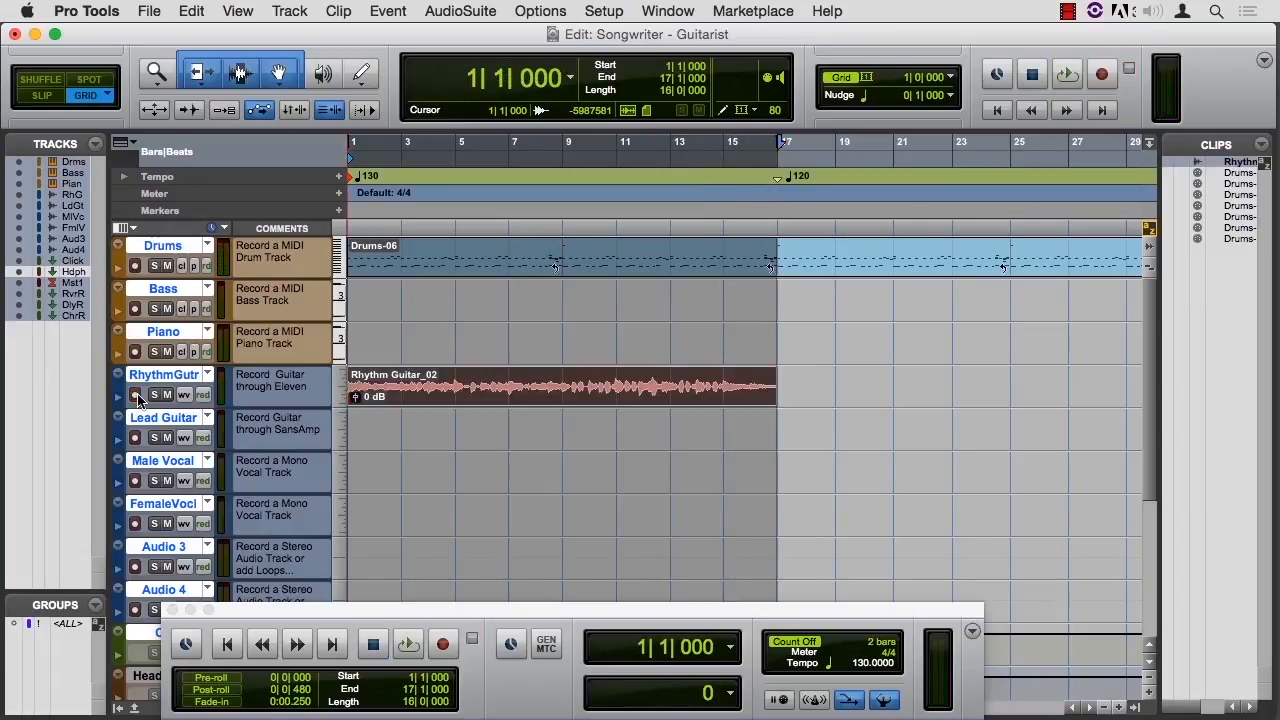
Play back the recorded rhythm guitar take with the drums and return to the session start.
key(super+shift+l)
key(space)
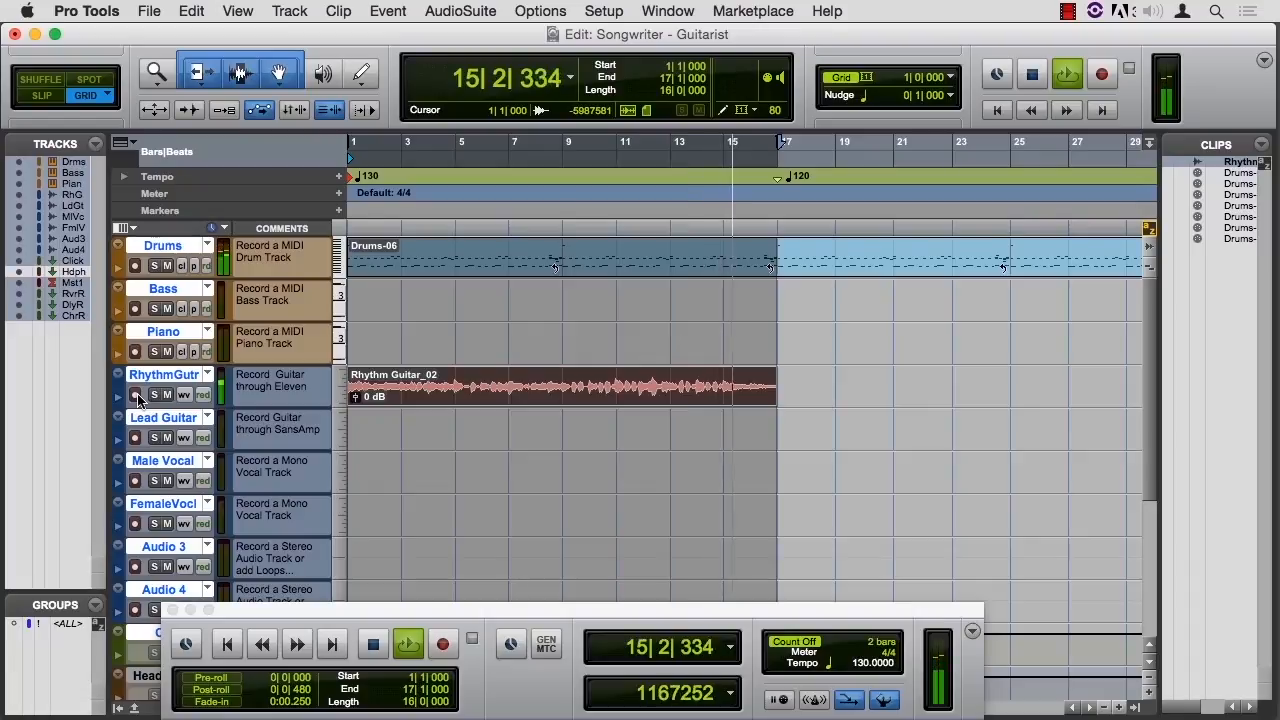
key(space)
key(Return)
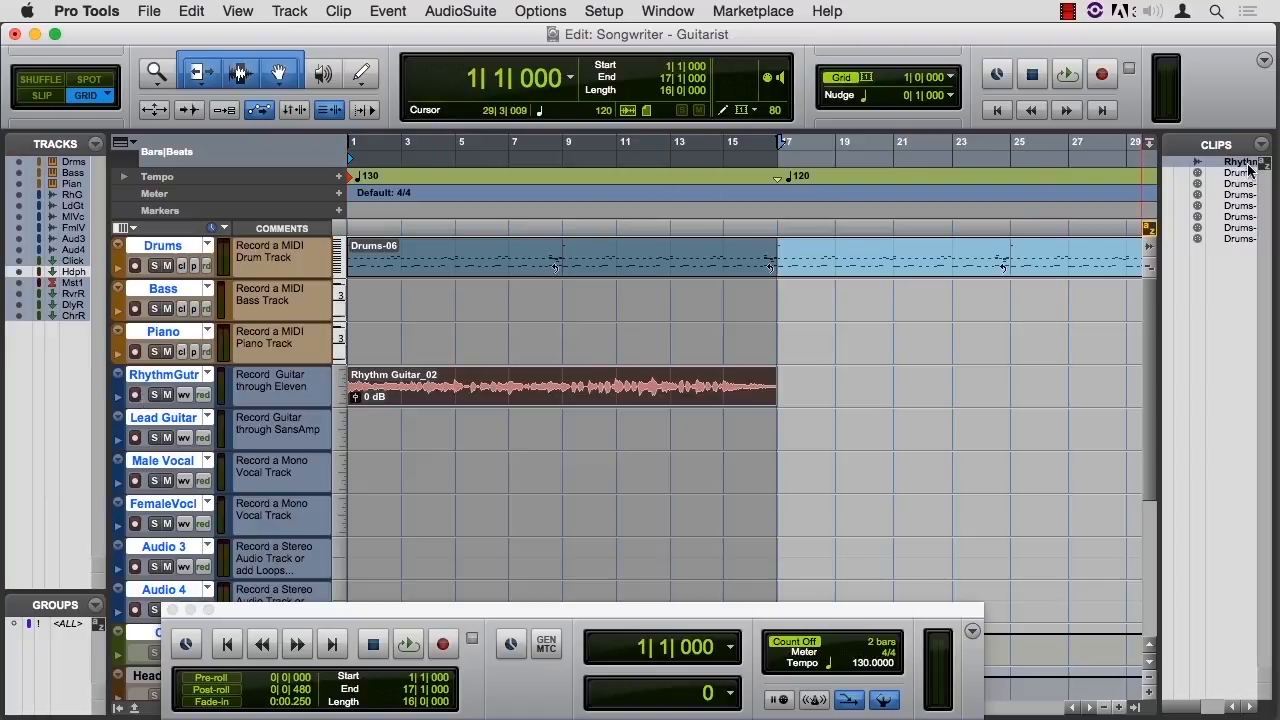
Arm the RhythmGutr track again, record a second guitar take over bars 1 through 17, and disarm it.
click(135, 396)
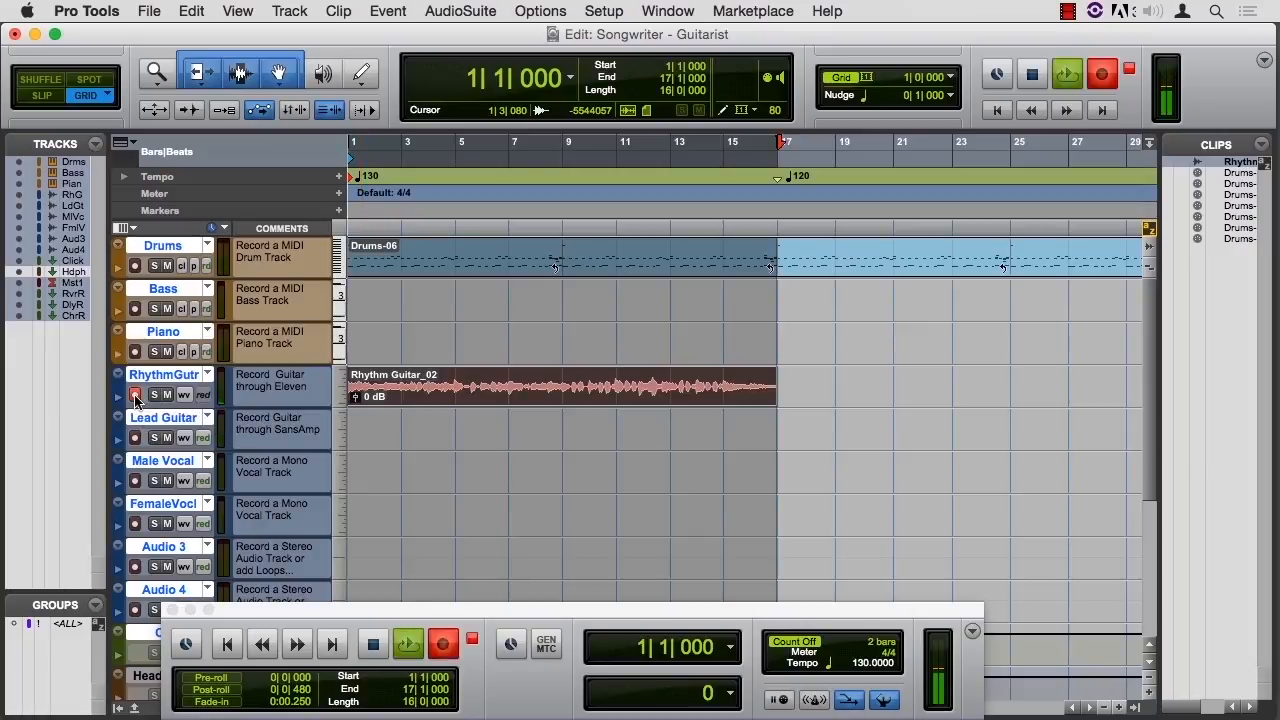
key(super+space)
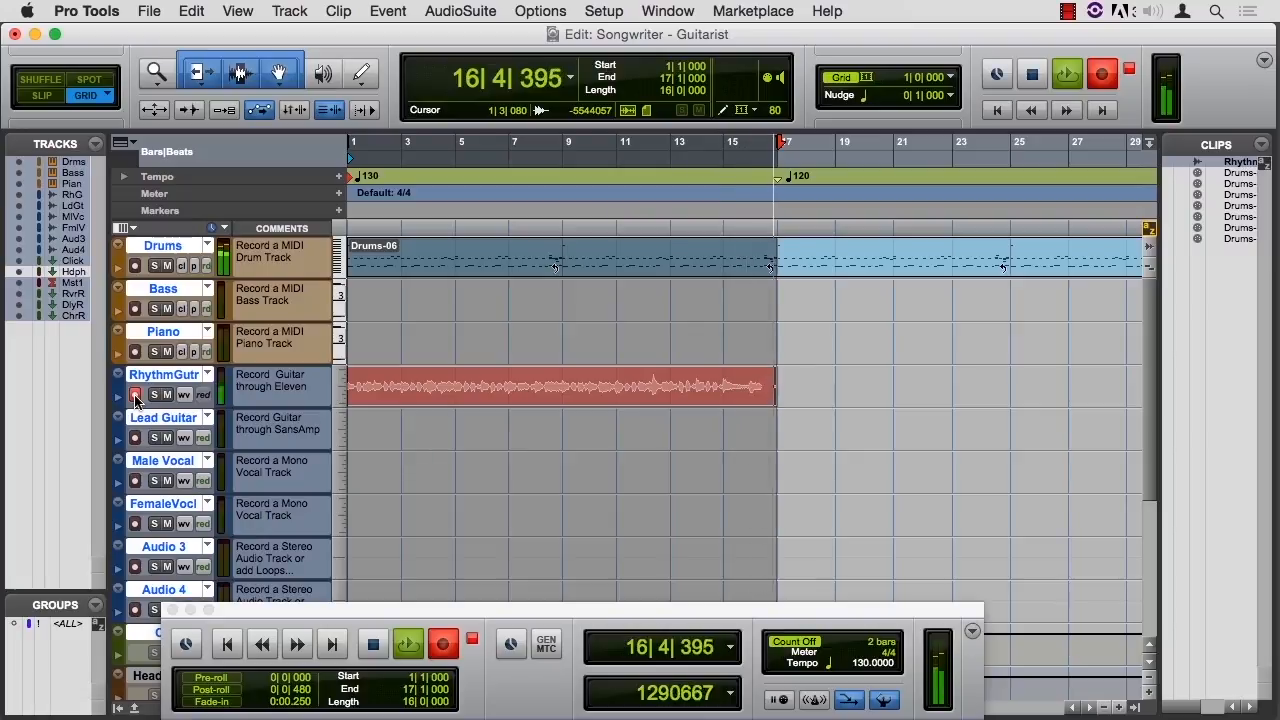
click(136, 396)
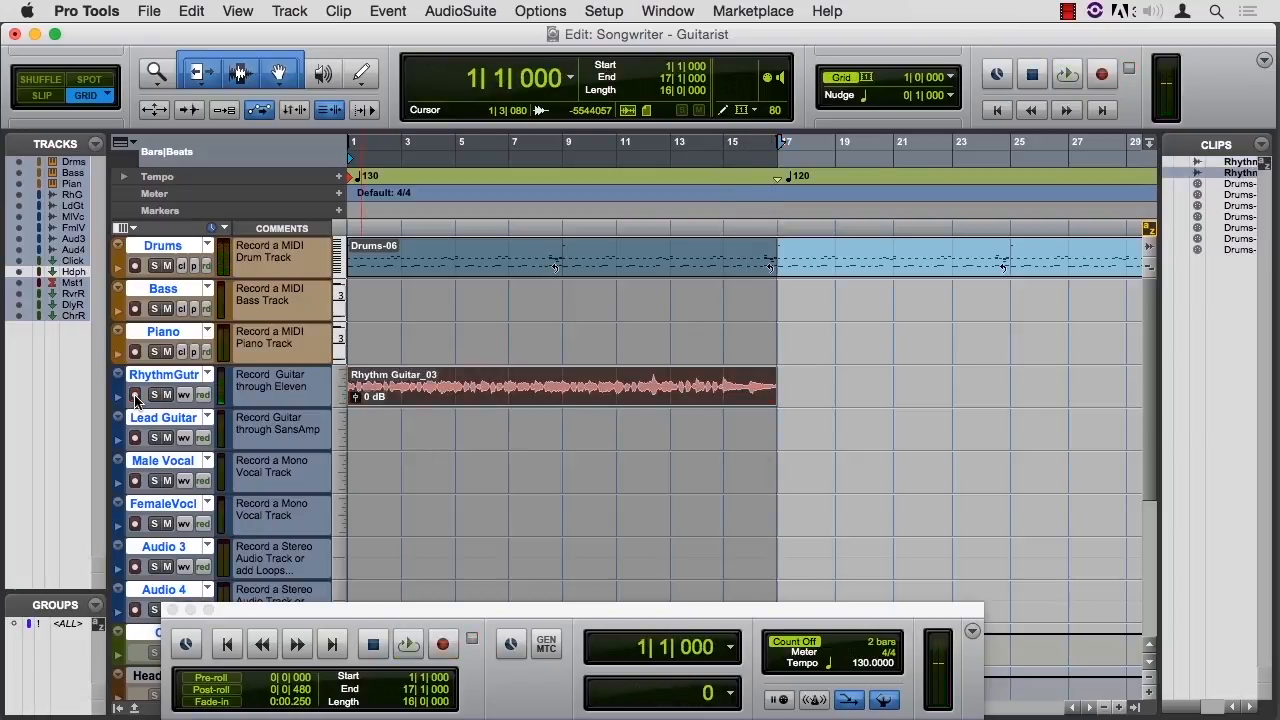